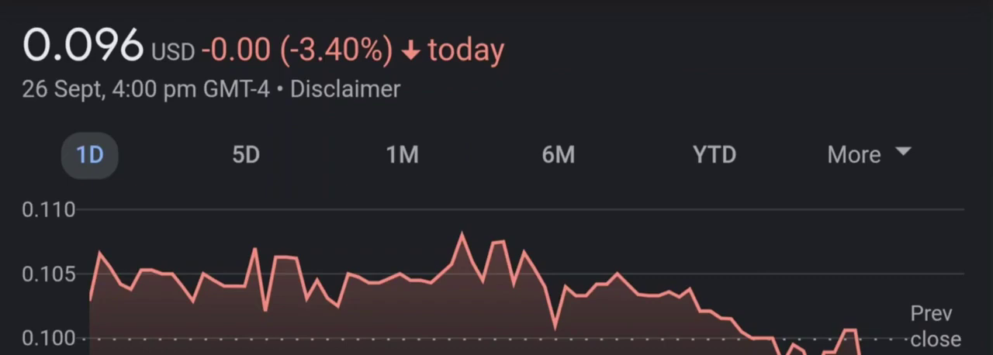
Move through the shorter chart range to the 6-month view, showing 0.096 USD, down 35.67%
left_click(245, 154)
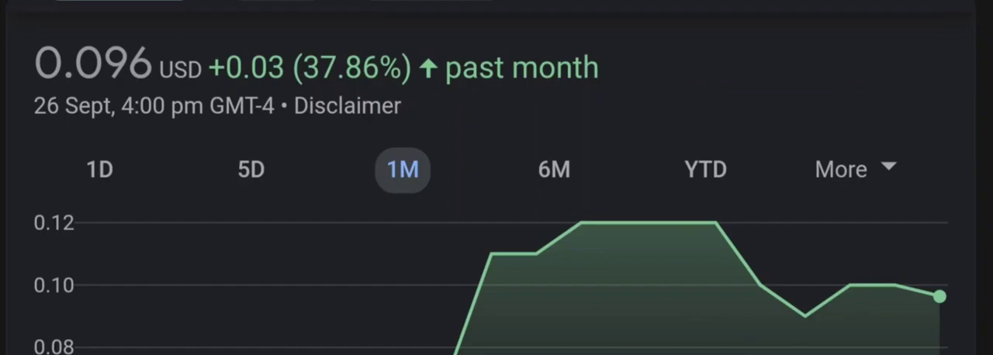
left_click(554, 169)
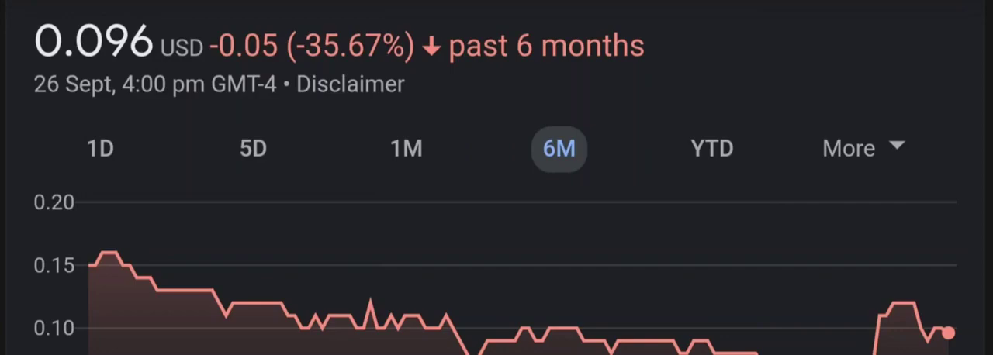
Switch the Ilustrato Pictures (ILUS) chart to the year-to-date range
left_click(712, 148)
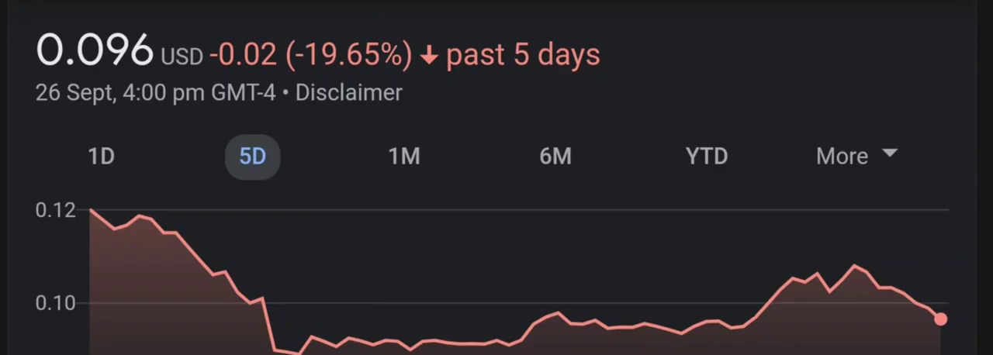
Switch the stock chart to the past-month range, showing a 37.86% gain
left_click(405, 156)
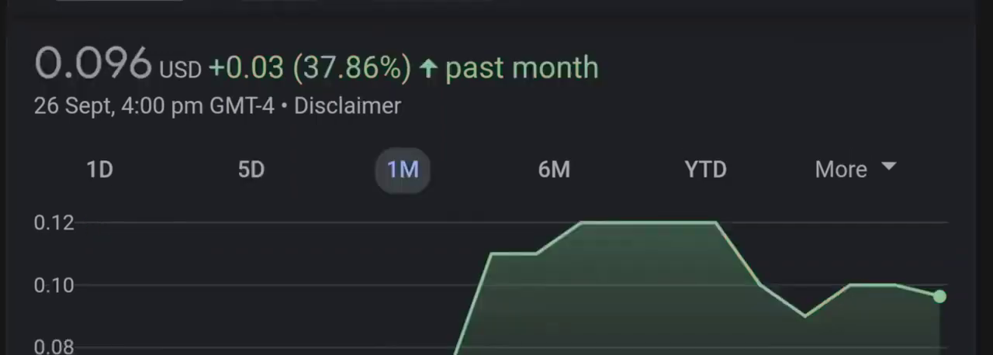